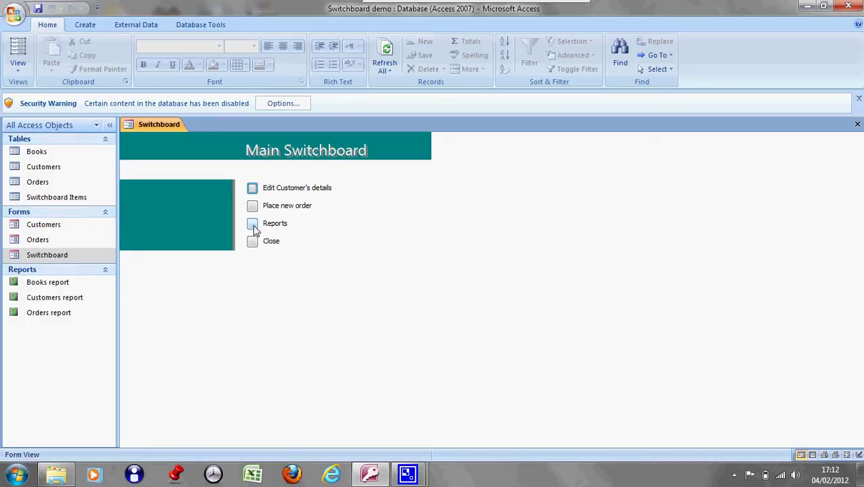
- Open the Books report from the switchboard's Reports page, close it, and return to the Main Switchboard
click(253, 226)
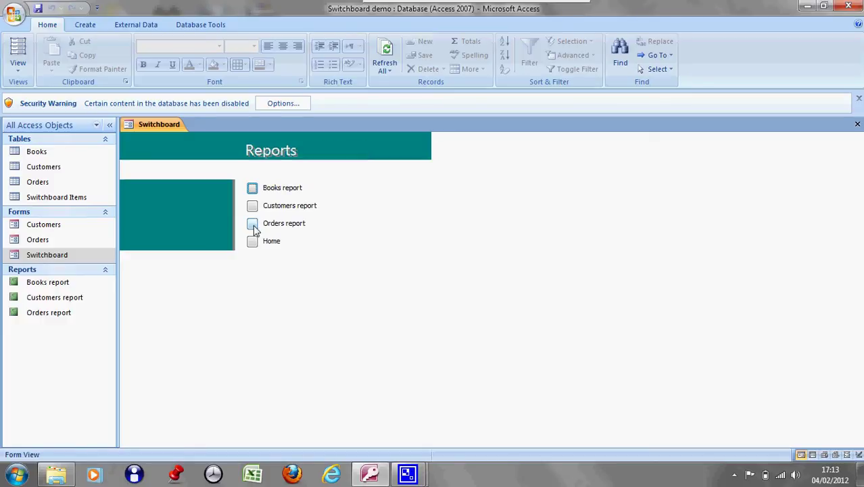
click(252, 189)
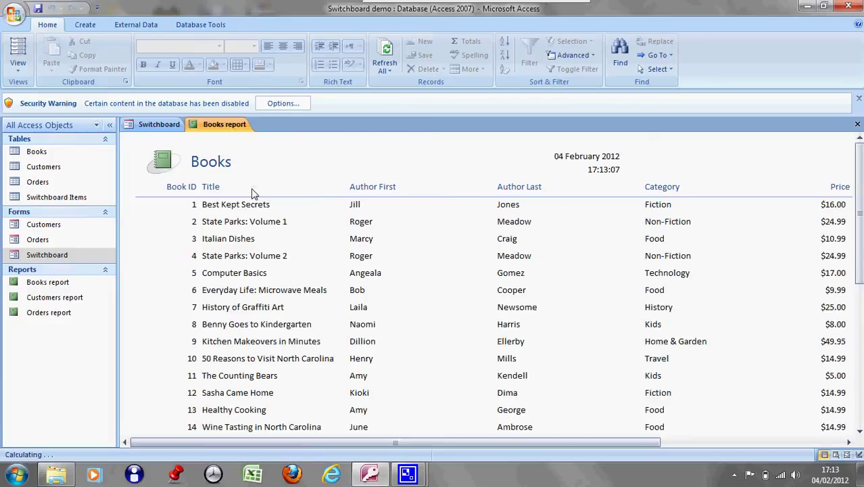
click(858, 124)
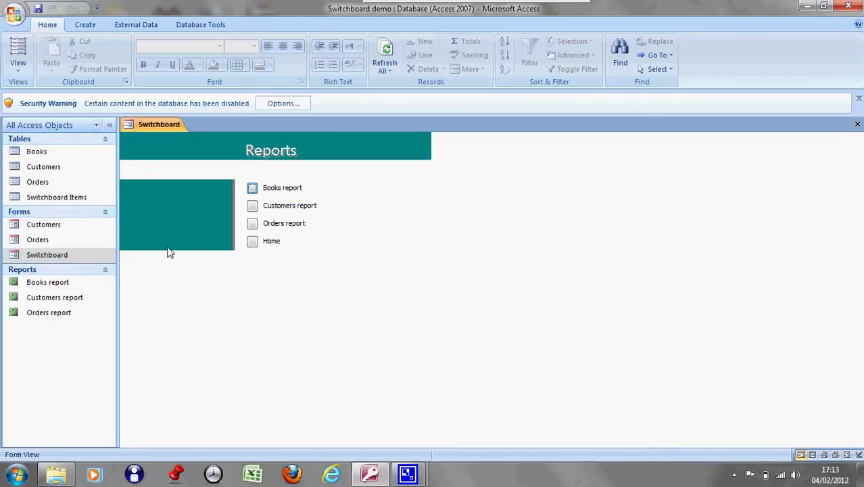
click(252, 244)
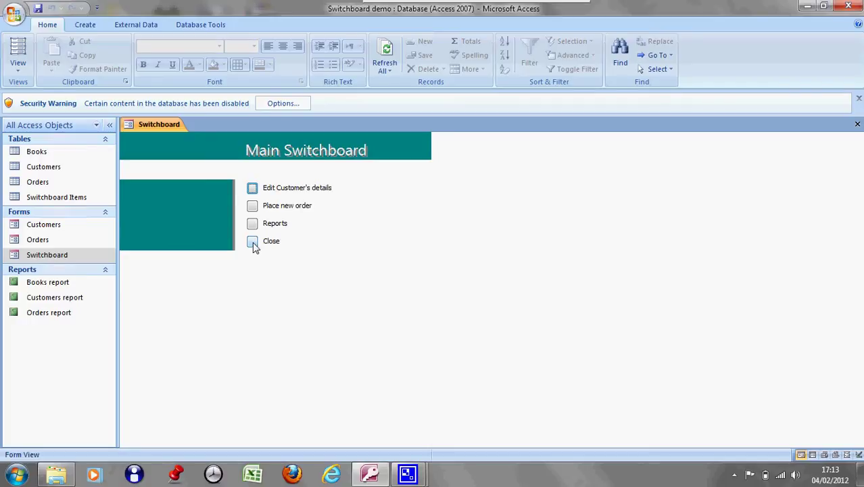
- Open the recent database "relationship demo" and bring up the Switchboard Manager
click(16, 19)
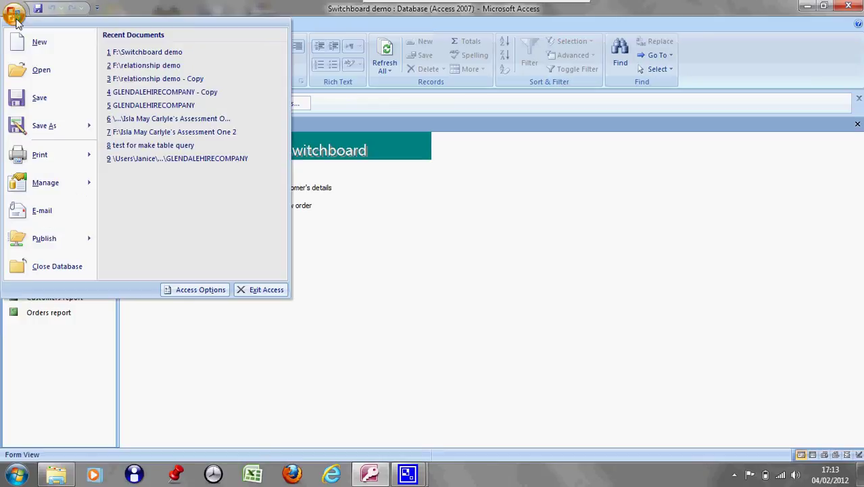
click(132, 66)
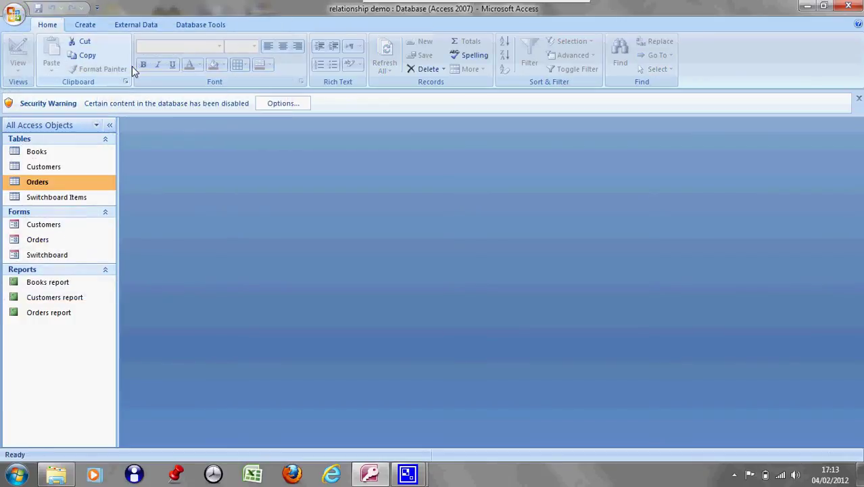
click(217, 27)
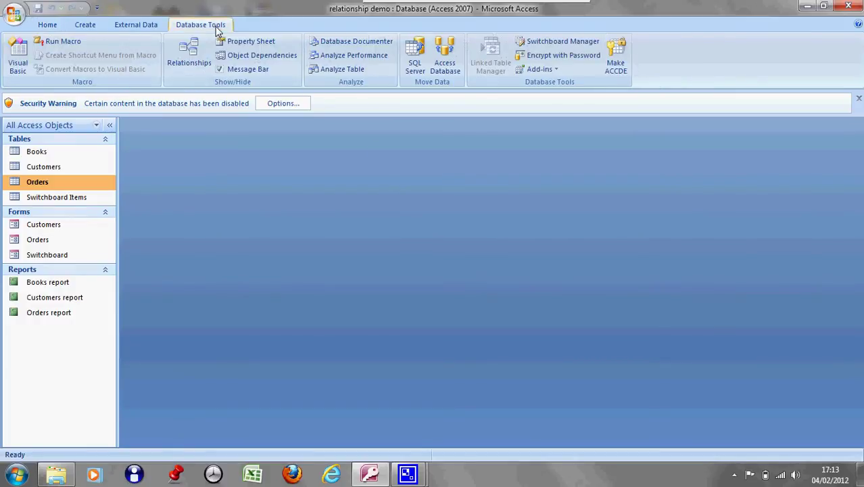
click(554, 43)
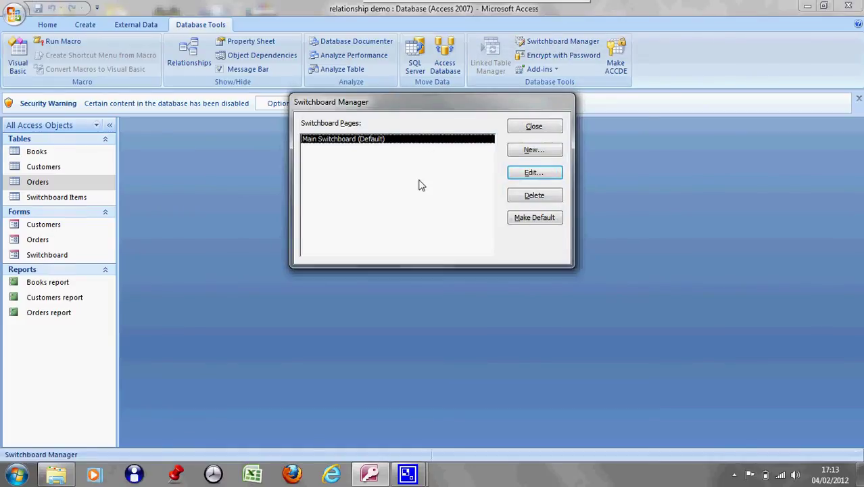
- Create a new switchboard page named "Reports"
click(528, 152)
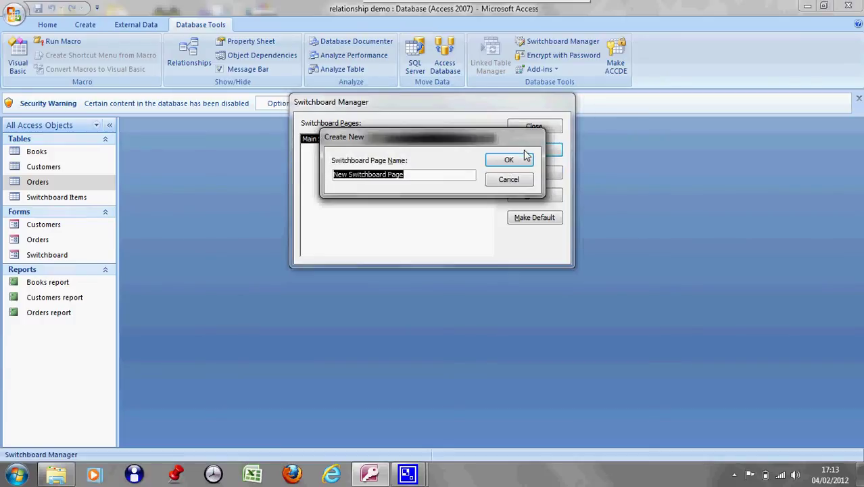
text(Rep)
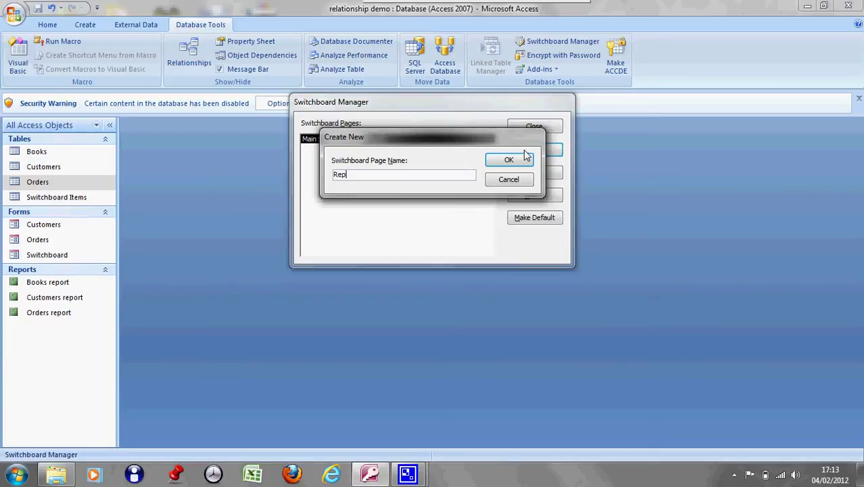
text(orts)
click(527, 163)
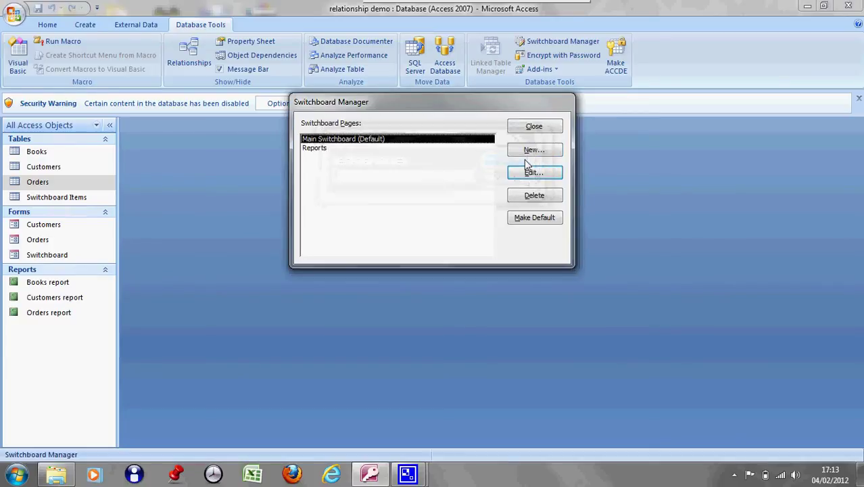
- Add an item "Book report" to the Reports switchboard page, using the Open Report command with Books report
click(318, 149)
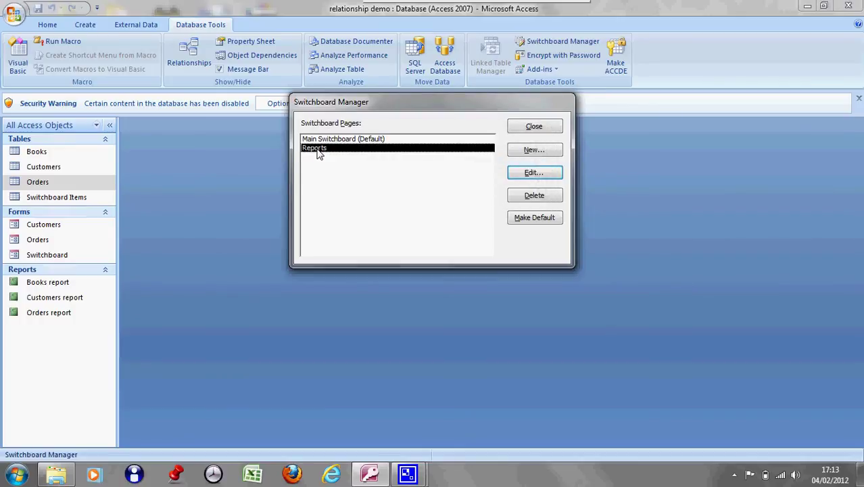
click(551, 175)
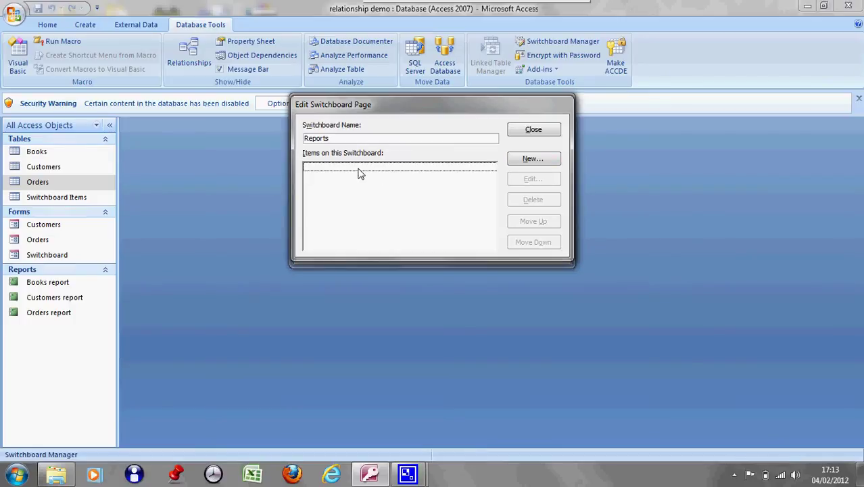
click(549, 161)
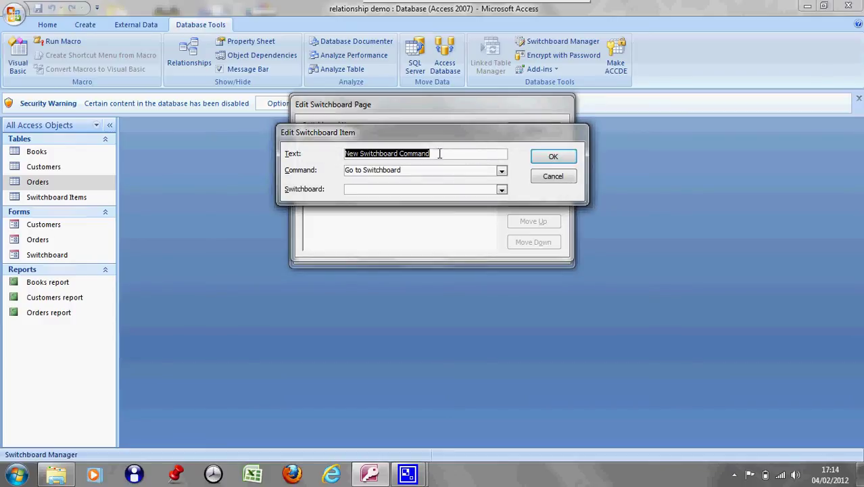
text(Boo)
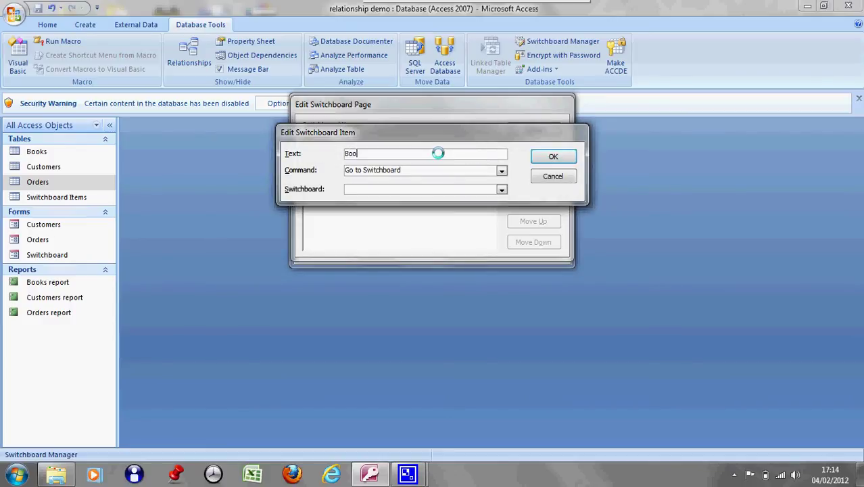
text(k report)
click(502, 172)
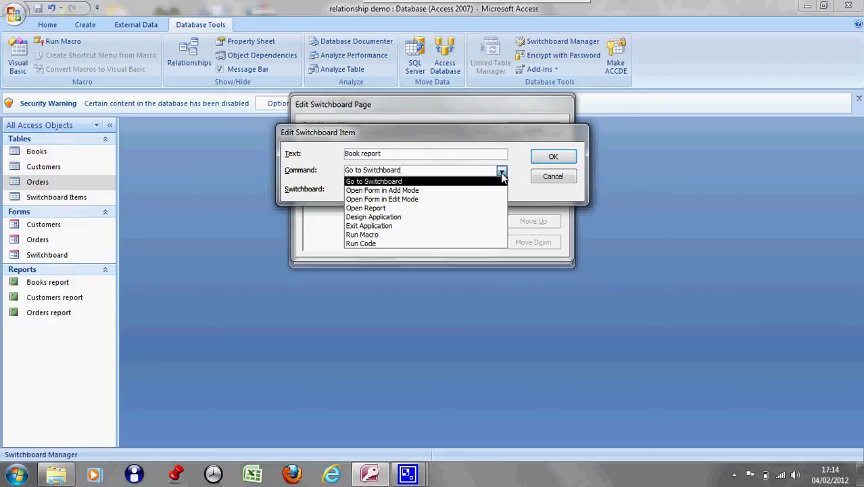
click(350, 209)
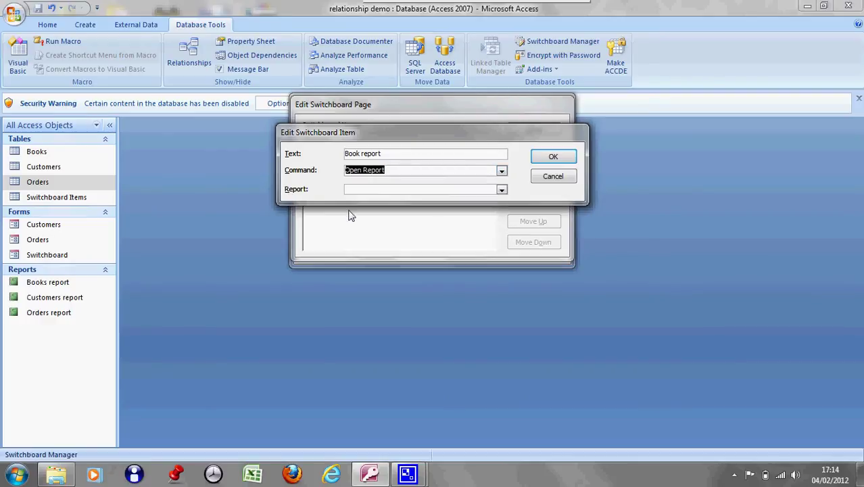
click(502, 190)
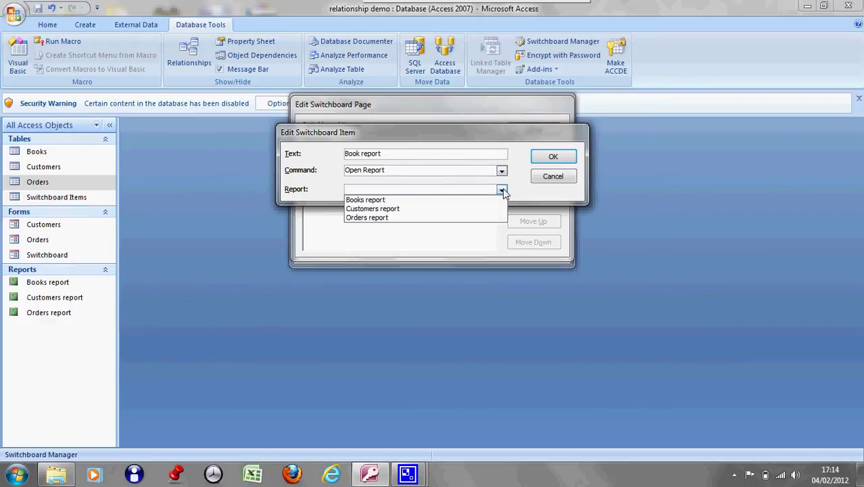
click(367, 200)
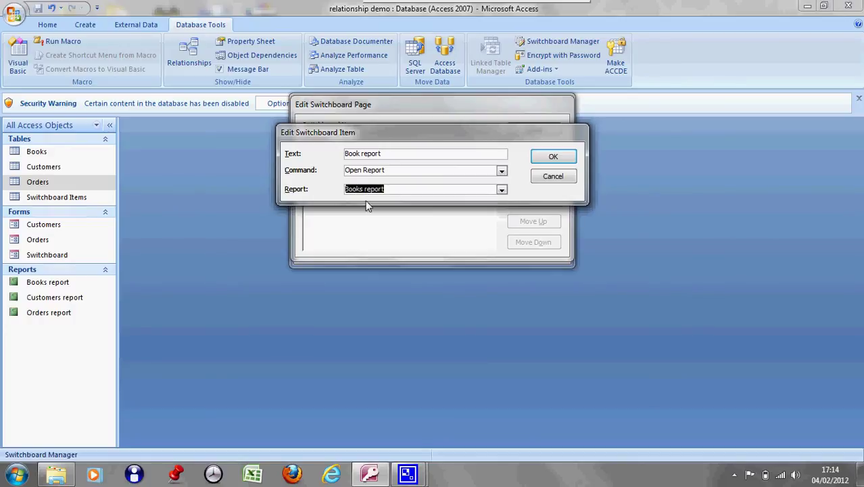
click(563, 157)
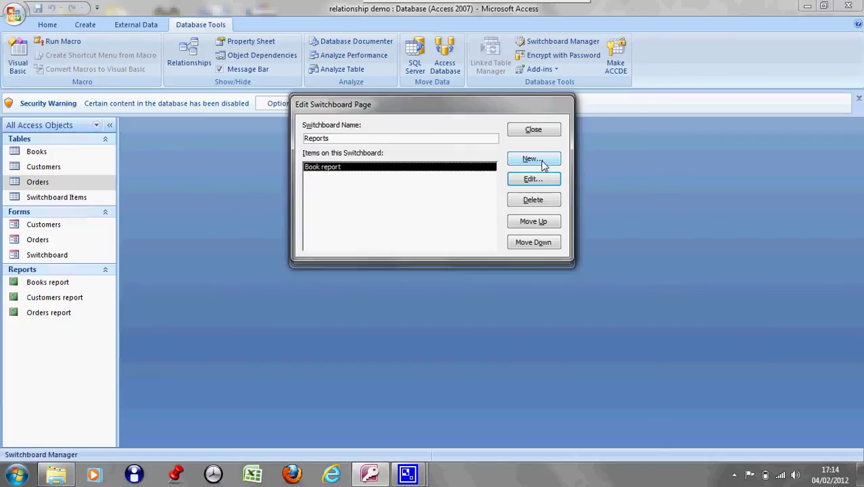
- Add an item "Customer report" to the Reports page, using the Open Report command with Customers report
click(534, 159)
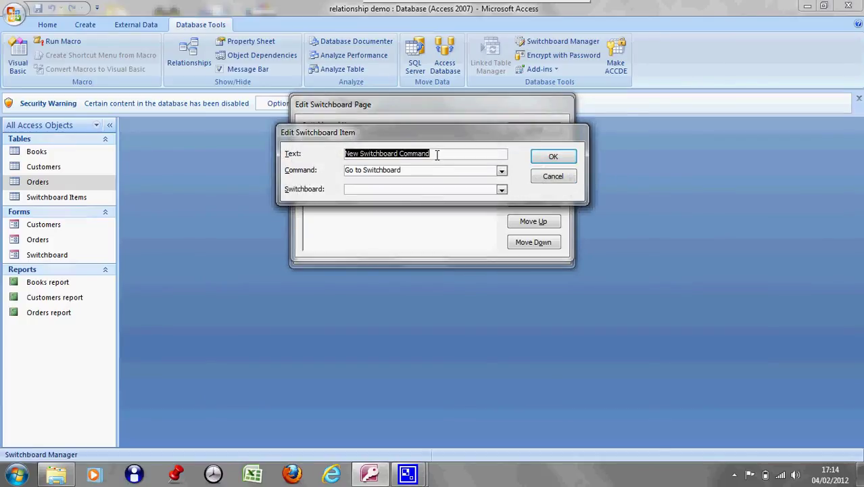
text(Cu)
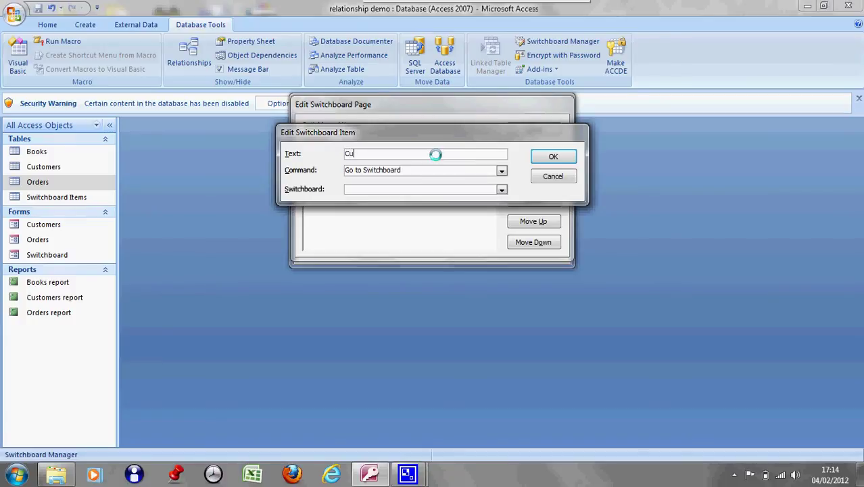
text(stomer report)
click(502, 171)
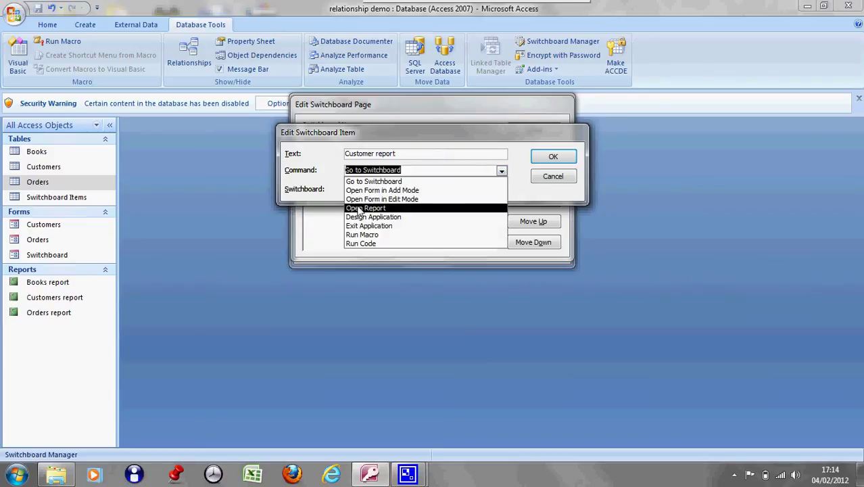
click(360, 208)
click(502, 190)
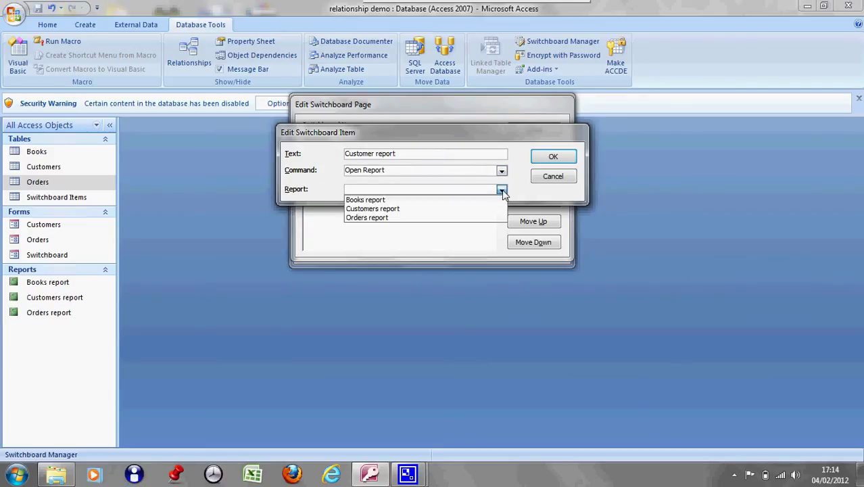
click(405, 209)
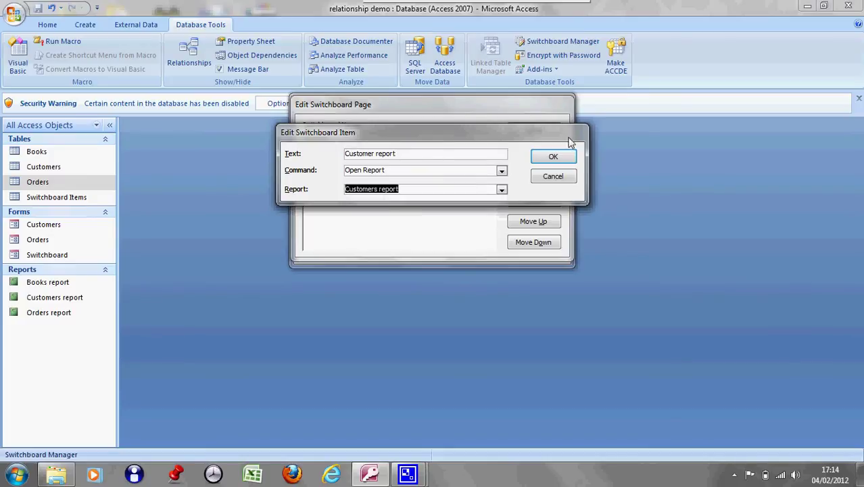
click(566, 157)
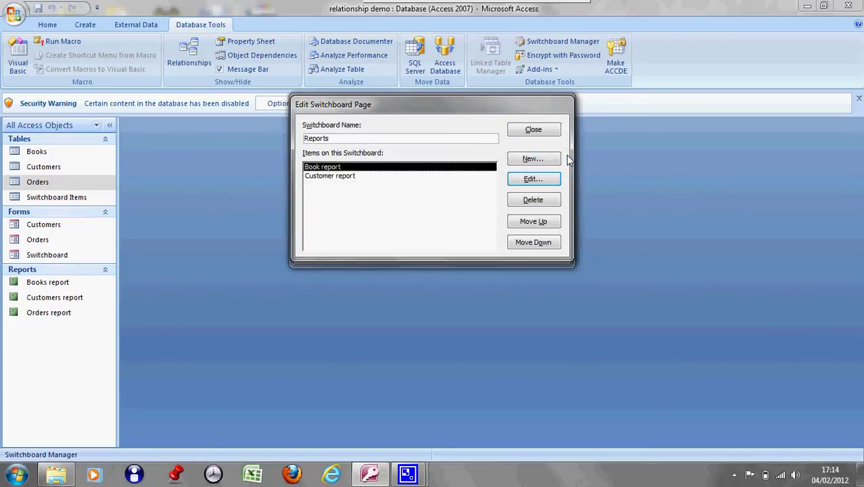
- Add an item "Orders report" to the Reports page, using the Open Report command with Orders report
click(533, 159)
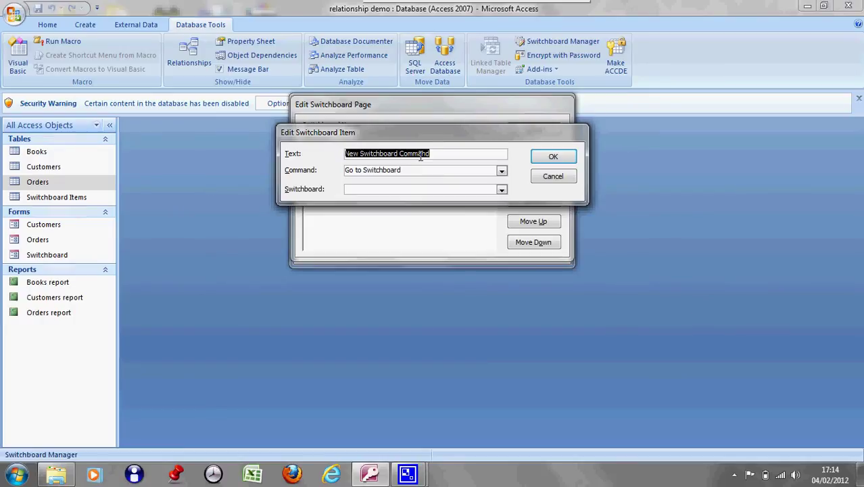
text(Order)
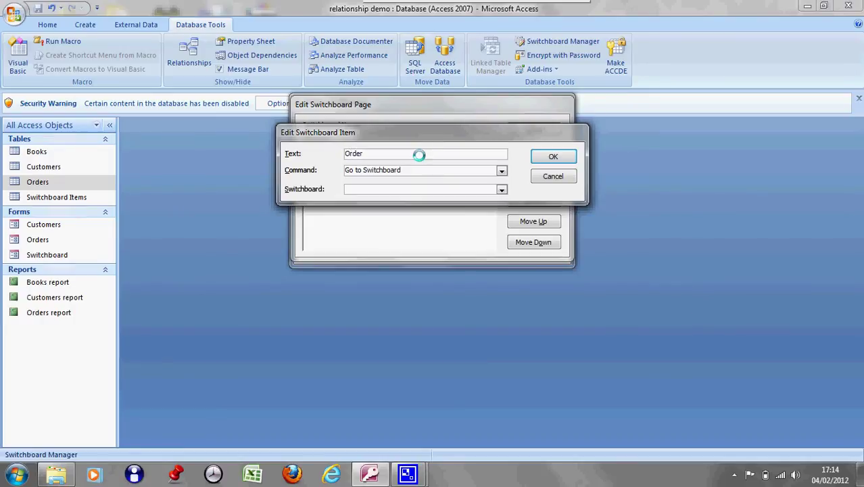
text(s report)
click(502, 171)
click(383, 209)
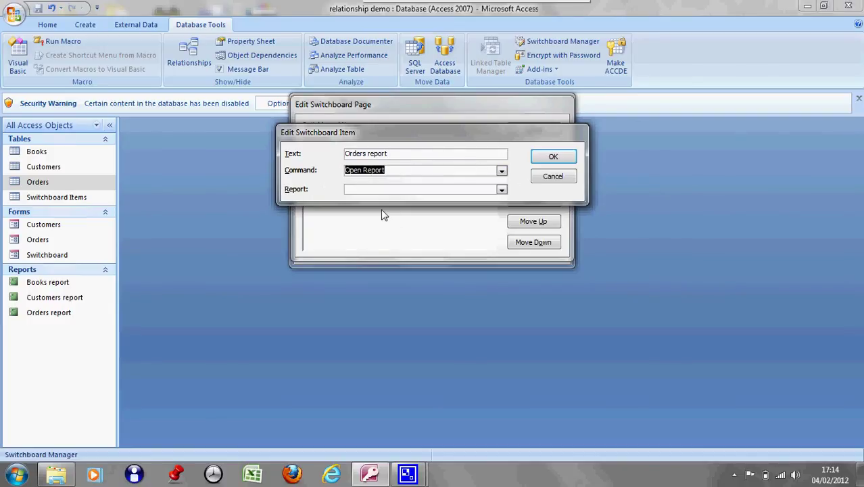
click(502, 190)
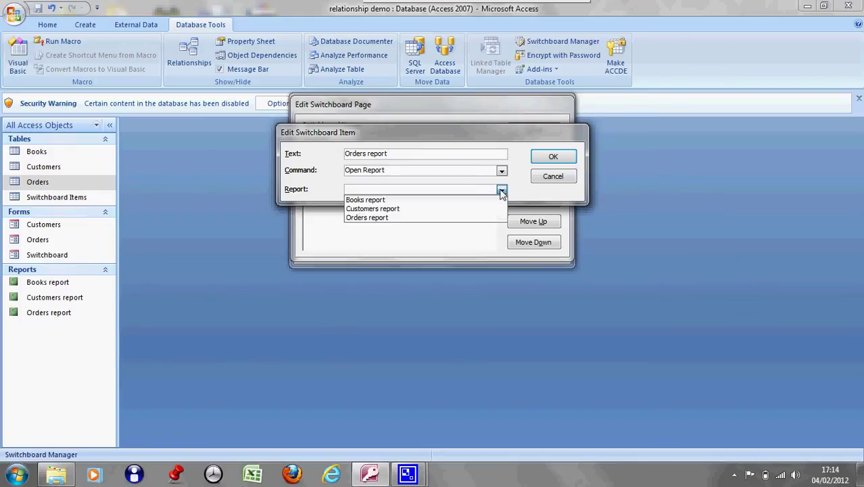
click(409, 218)
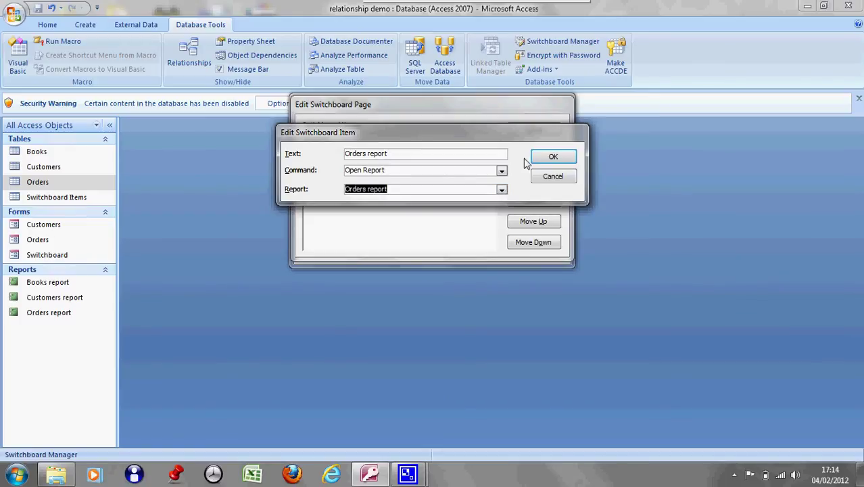
click(553, 157)
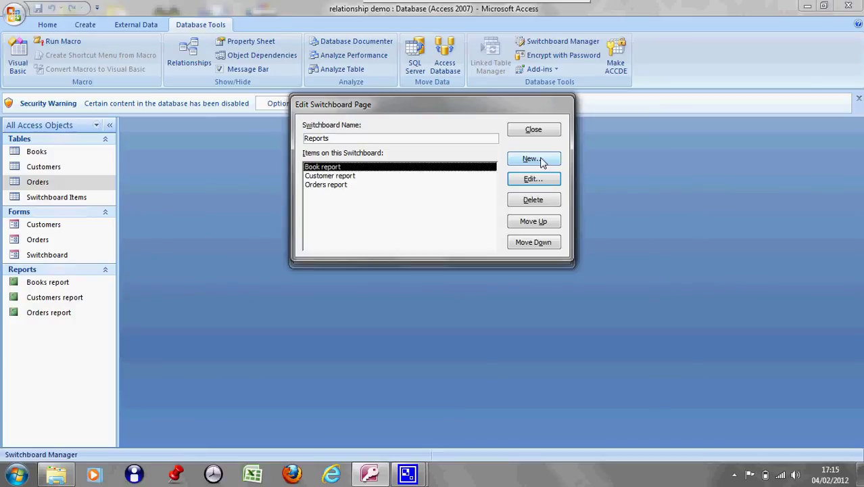
- Add a "Home" item to the Reports switchboard page using Go to Switchboard with Main Switchboard, and close the Switchboard Manager
click(541, 161)
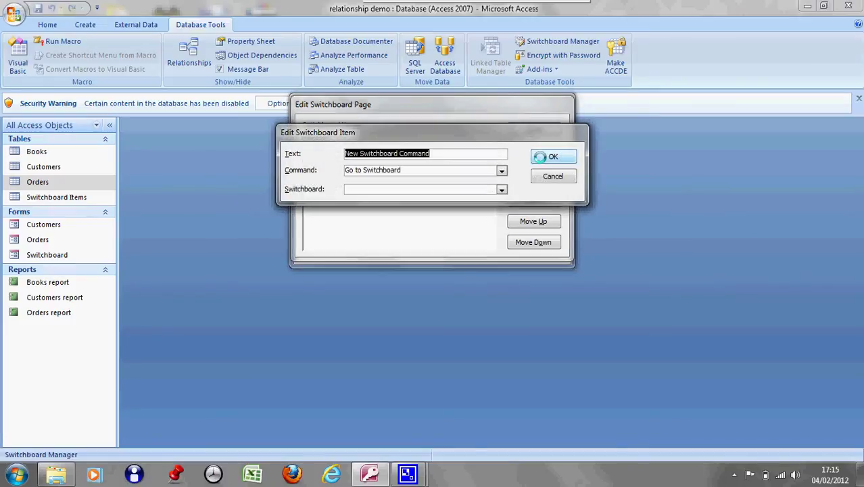
text(Home)
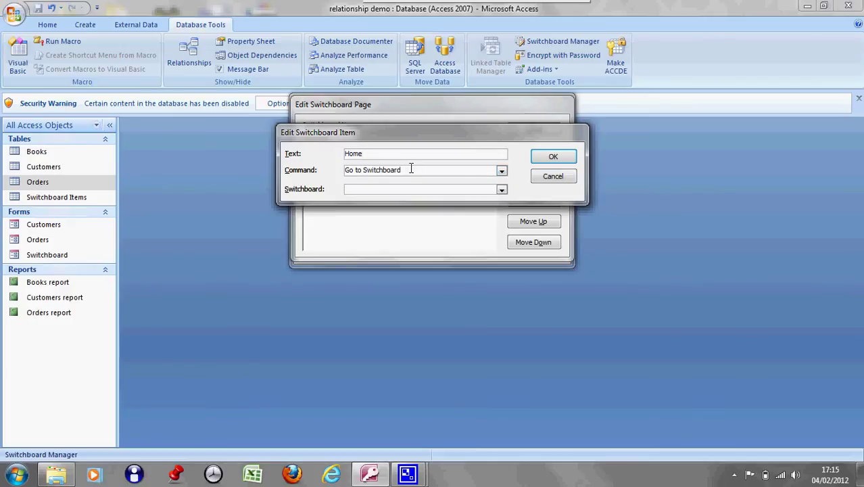
click(502, 190)
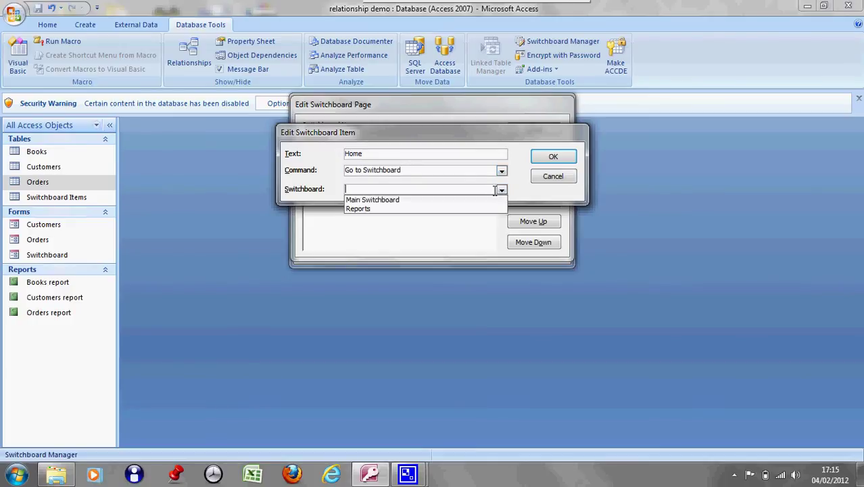
click(490, 201)
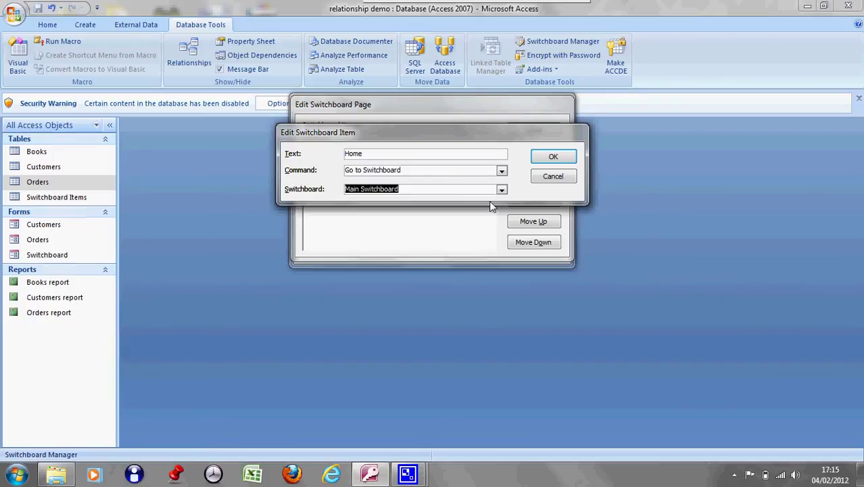
click(553, 157)
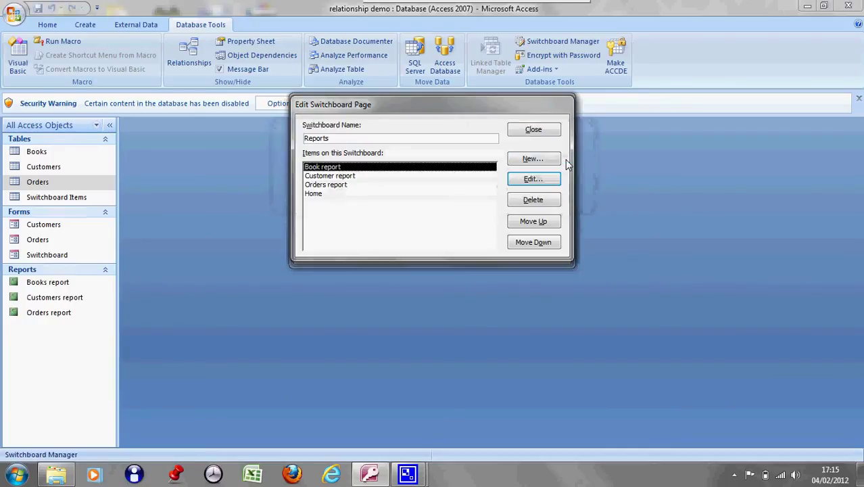
click(538, 131)
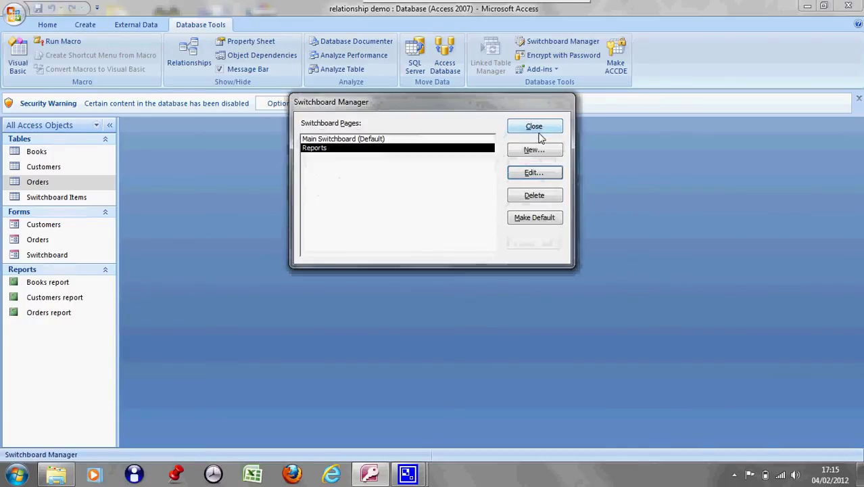
click(540, 129)
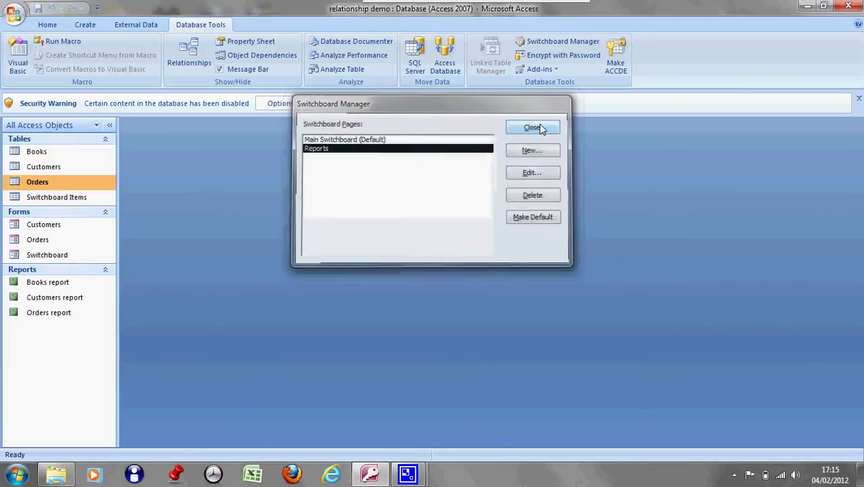
- Open the Switchboard form to check the items on the main page, and close it
click(51, 259)
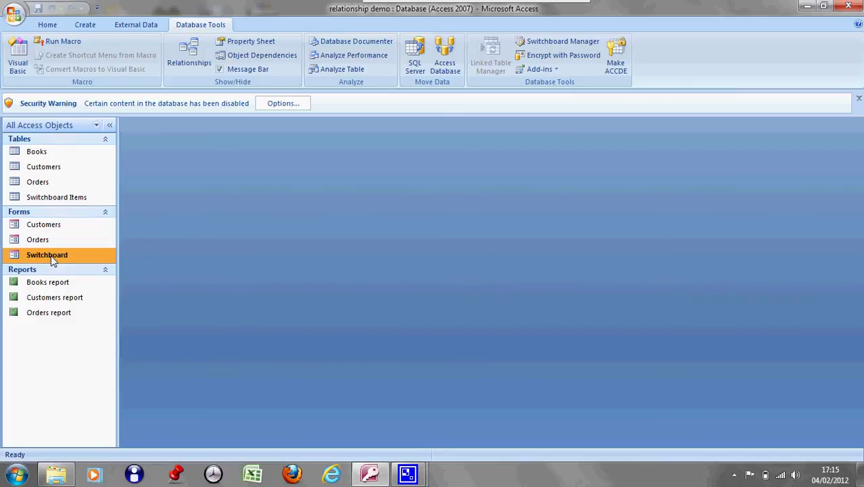
double_click(52, 259)
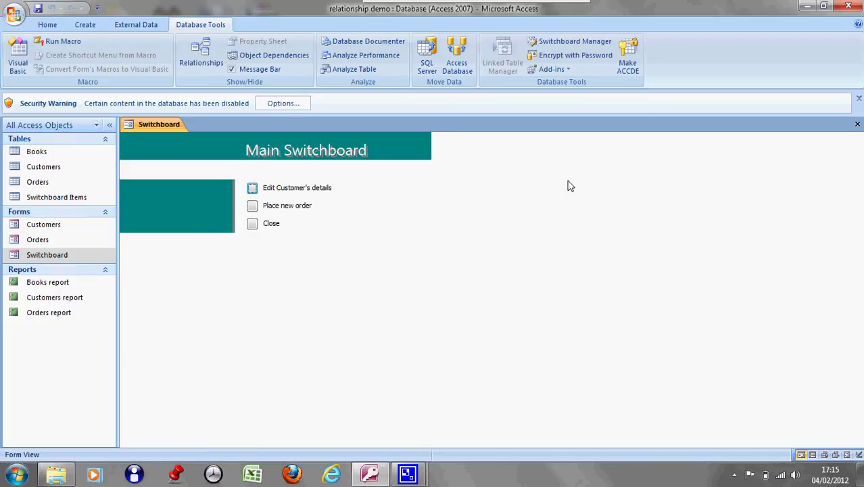
click(857, 125)
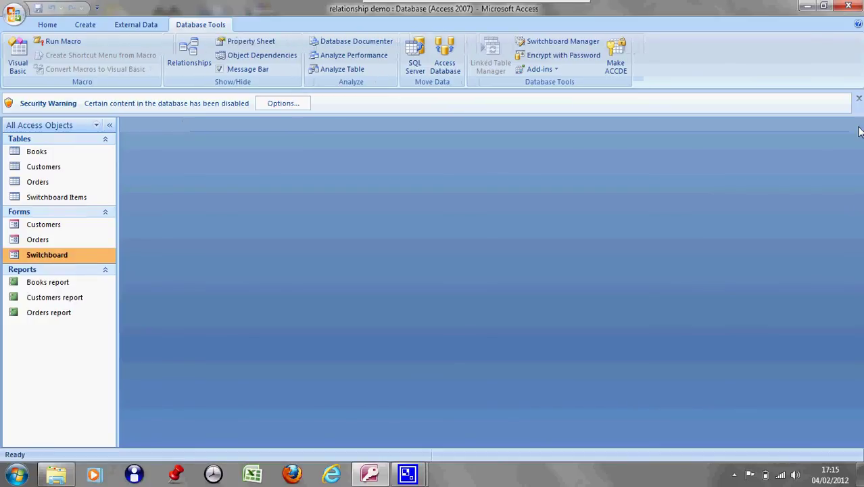
- Add a "Reports" item to the Main Switchboard page using Go to Switchboard with Reports, and close the Switchboard Manager
click(560, 43)
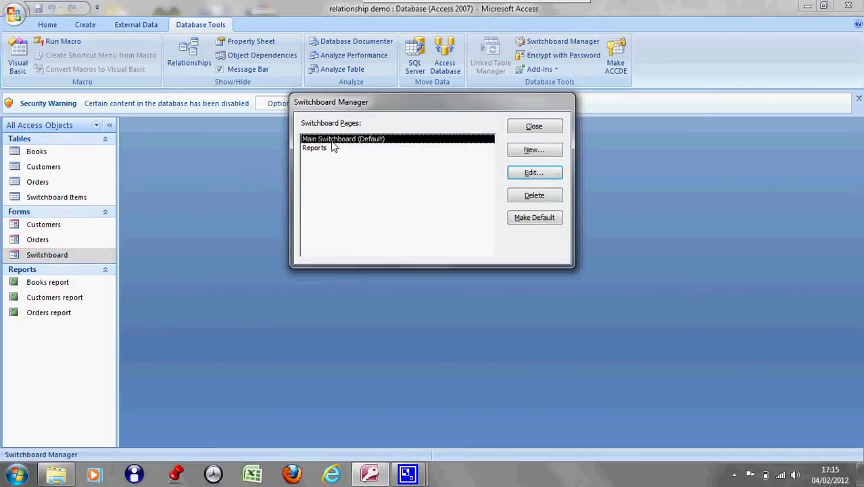
click(529, 174)
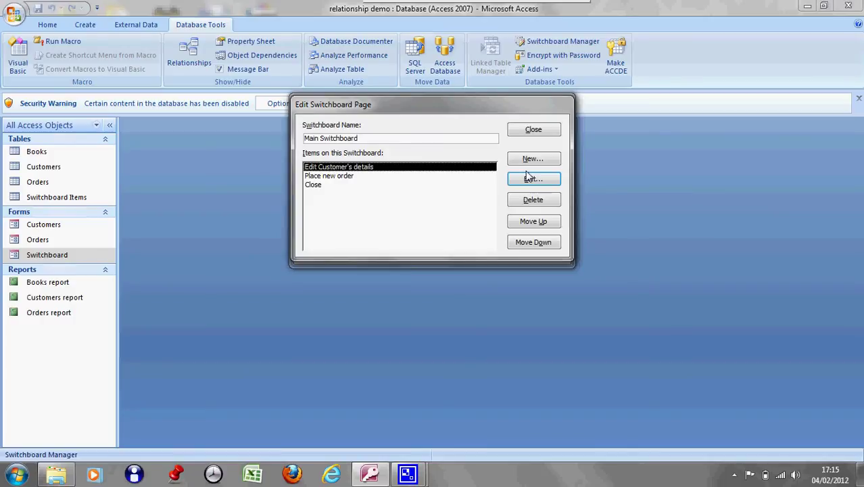
click(532, 160)
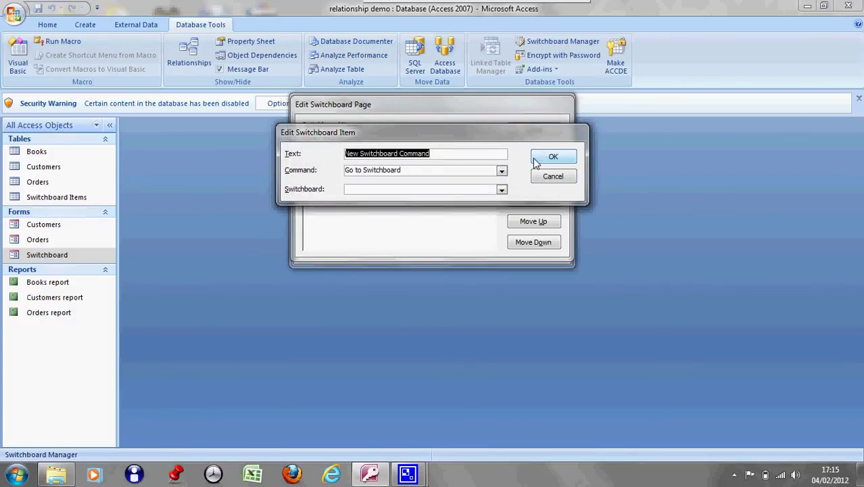
text(Reports)
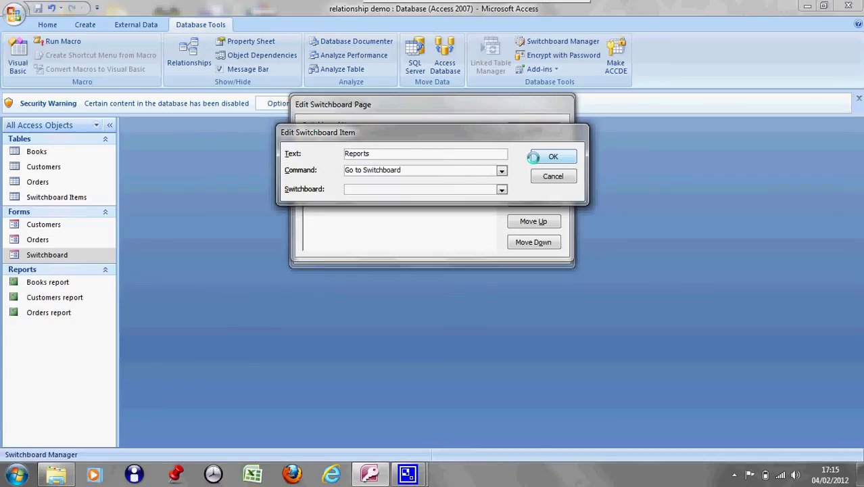
click(503, 191)
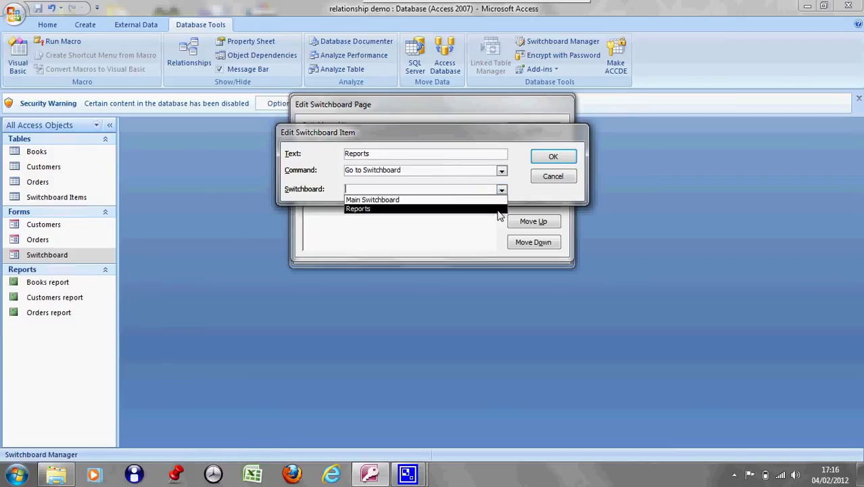
click(498, 210)
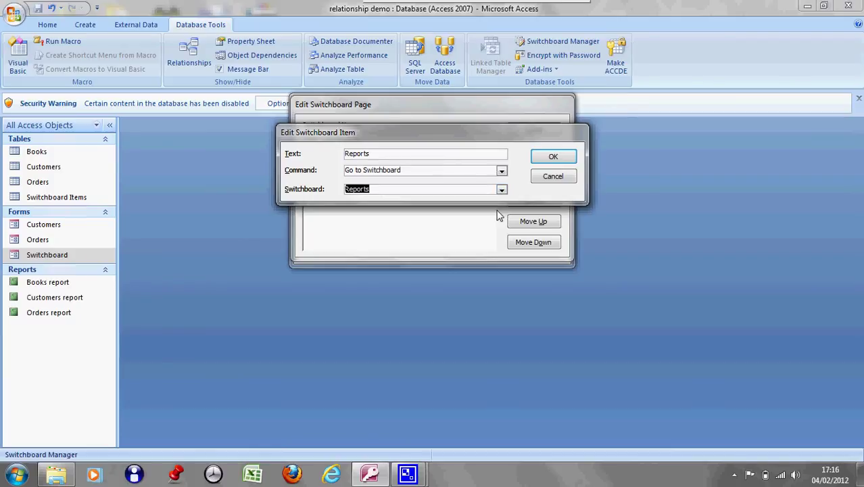
click(567, 160)
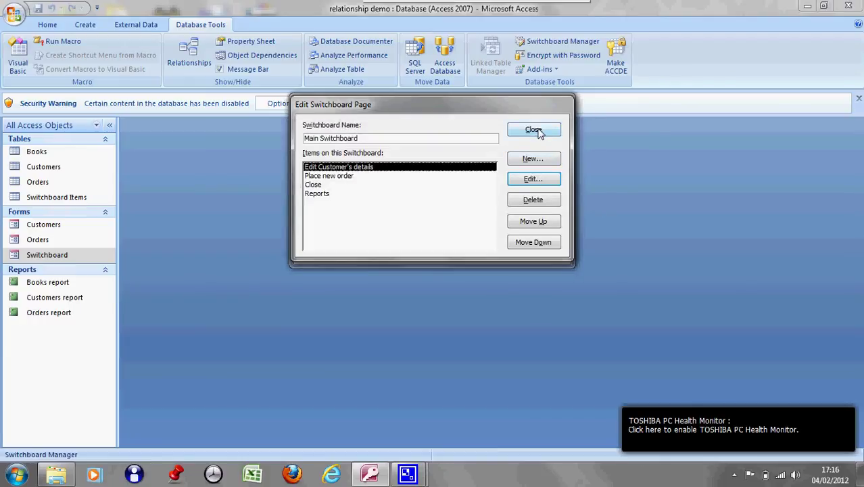
click(535, 130)
click(536, 125)
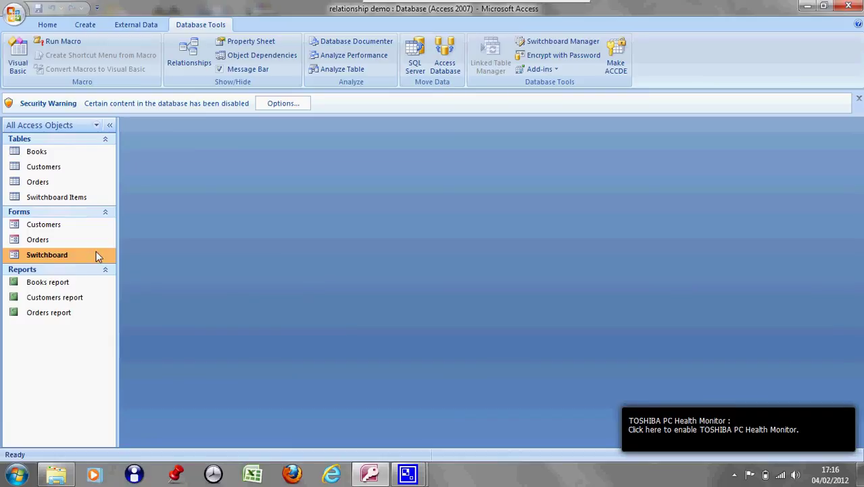
- Open the Switchboard form and go to its Reports page
click(88, 257)
double_click(78, 260)
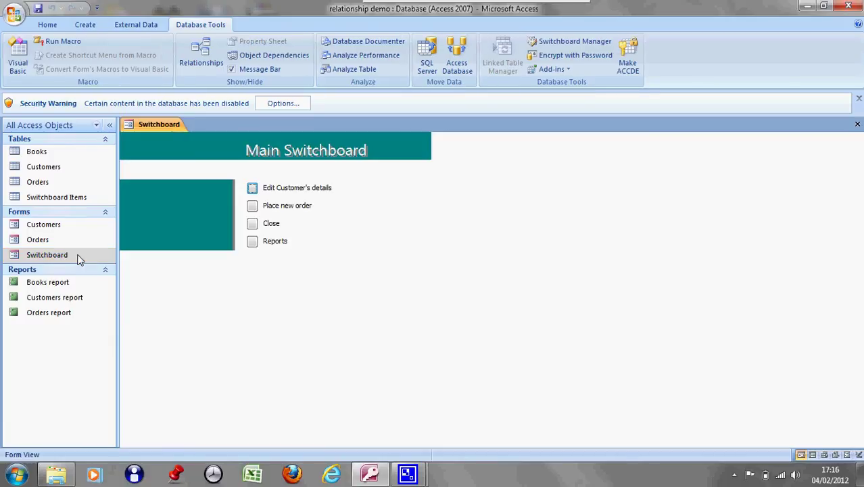
click(253, 242)
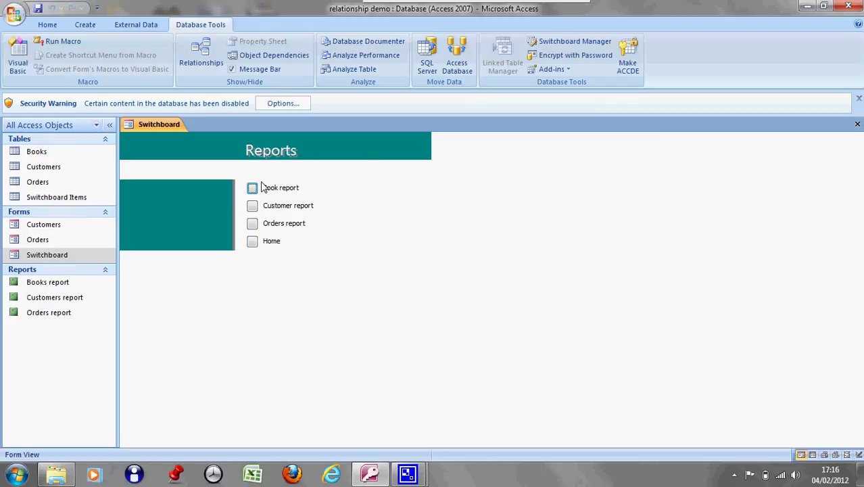
- Test the book, customer, orders and Home items on the Reports page, closing each opened report, and close the switchboard
click(251, 189)
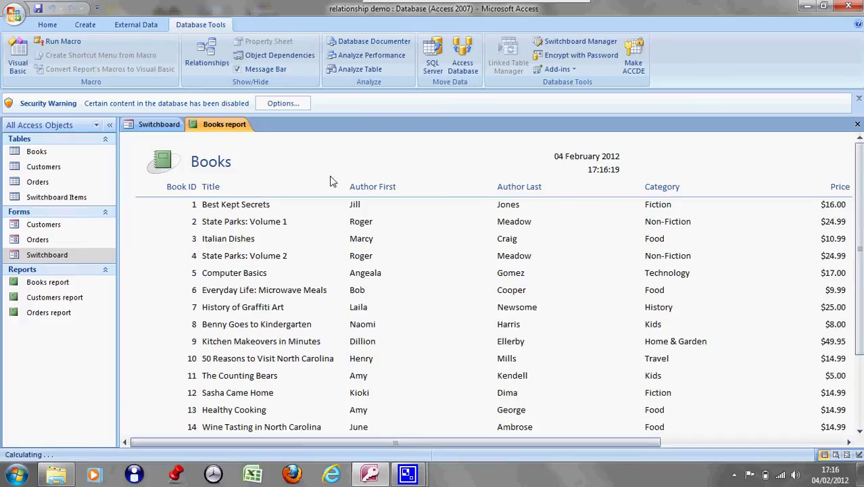
click(857, 126)
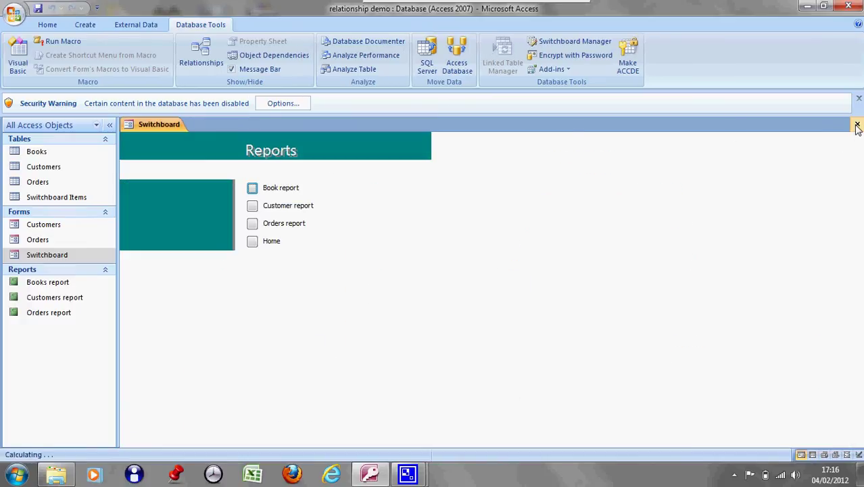
click(253, 207)
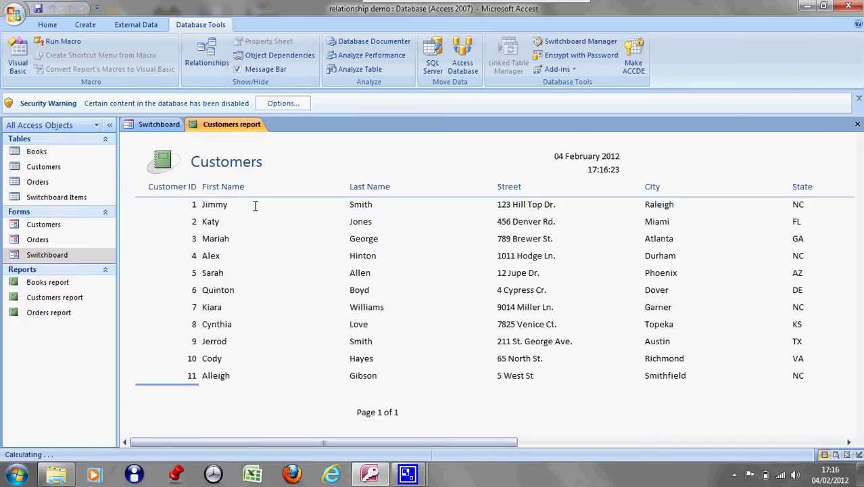
click(857, 125)
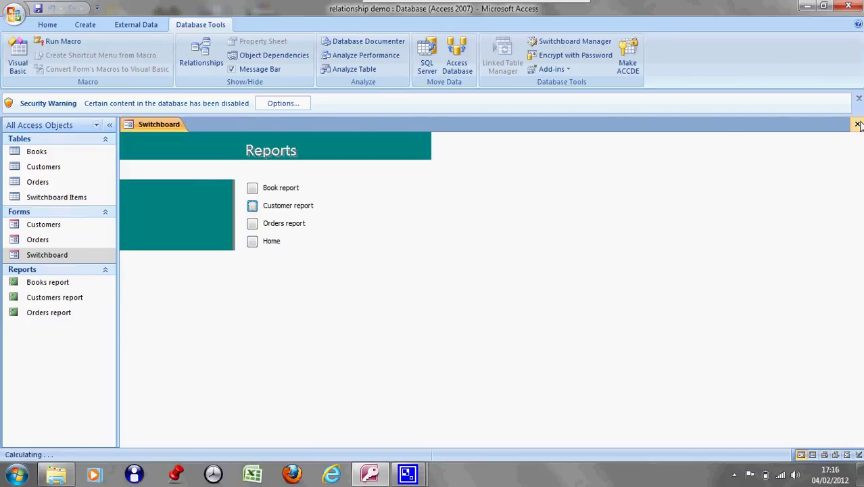
click(253, 224)
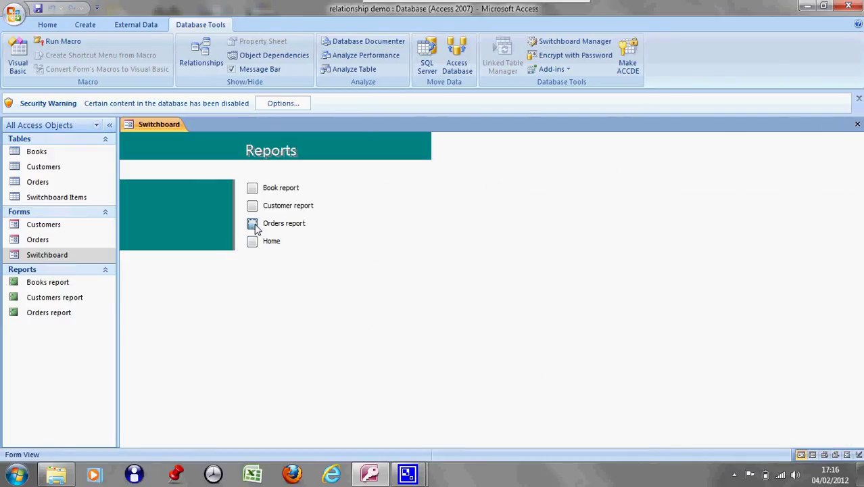
click(858, 125)
click(252, 241)
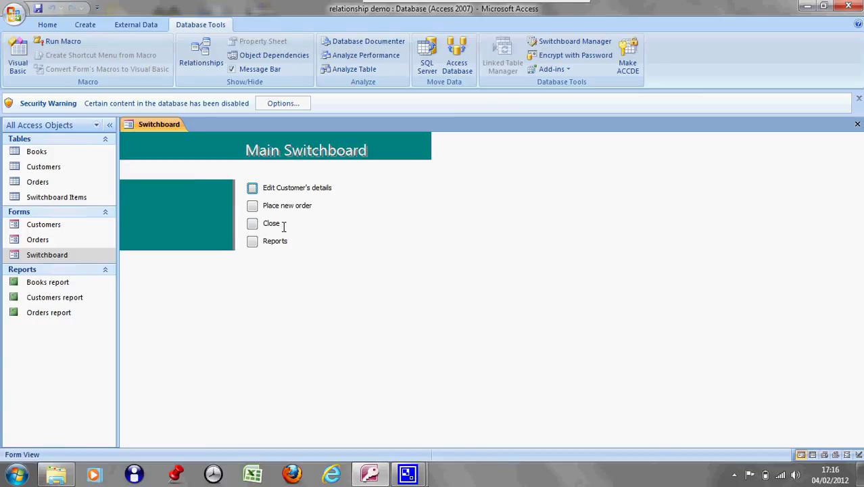
click(858, 124)
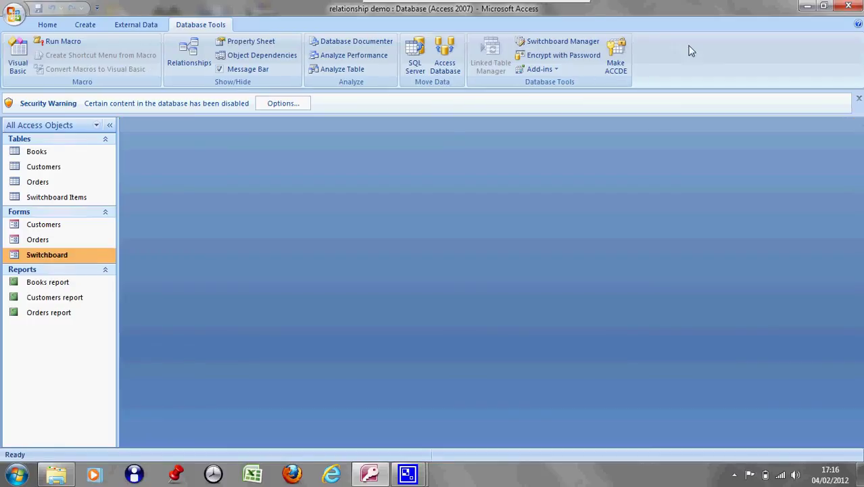
- Move the Close item below Reports on the Main Switchboard page and close the Switchboard Manager
click(595, 41)
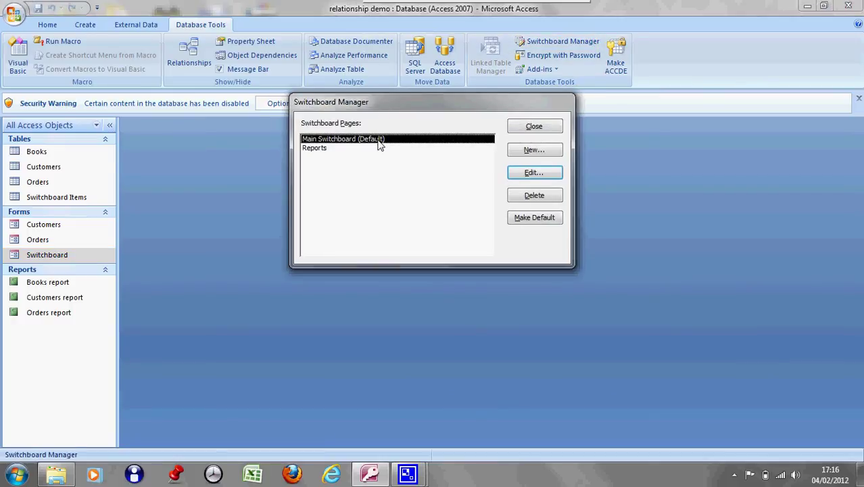
click(555, 177)
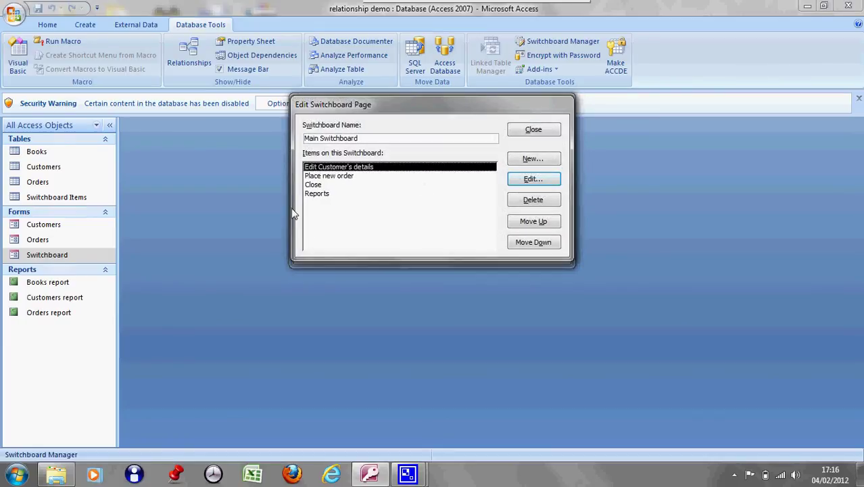
click(315, 186)
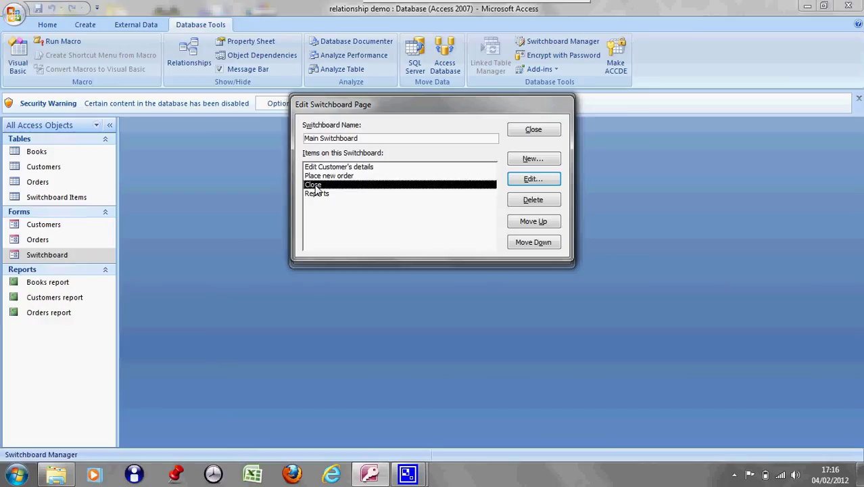
click(532, 250)
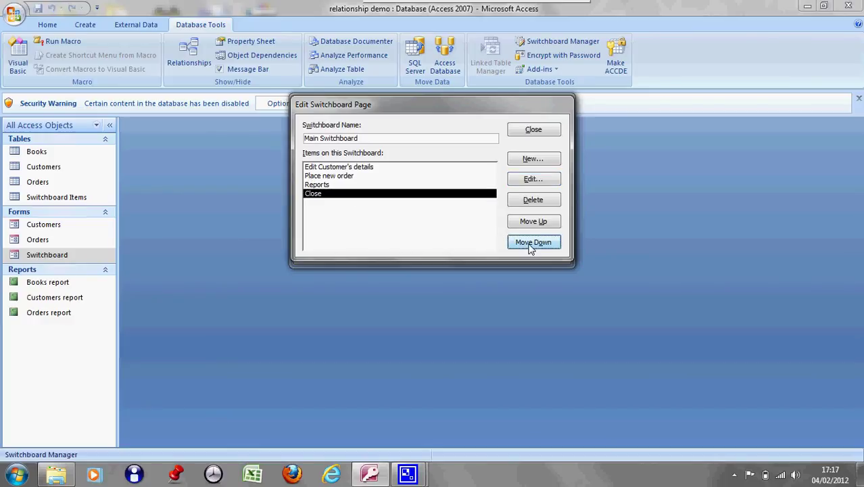
click(549, 134)
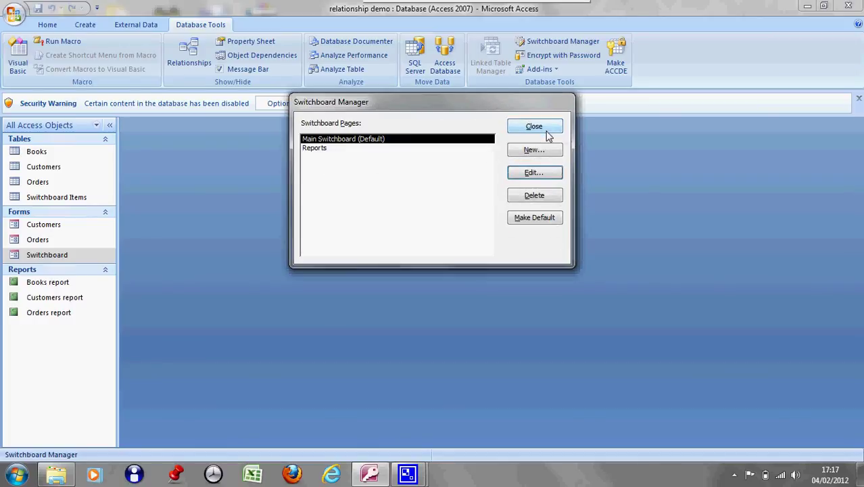
click(534, 129)
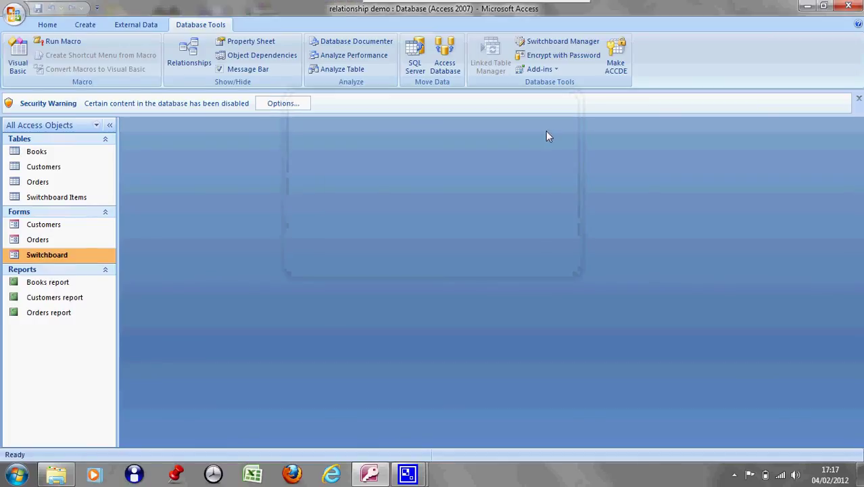
- Open the Switchboard form and exit the database with its Close item
double_click(96, 257)
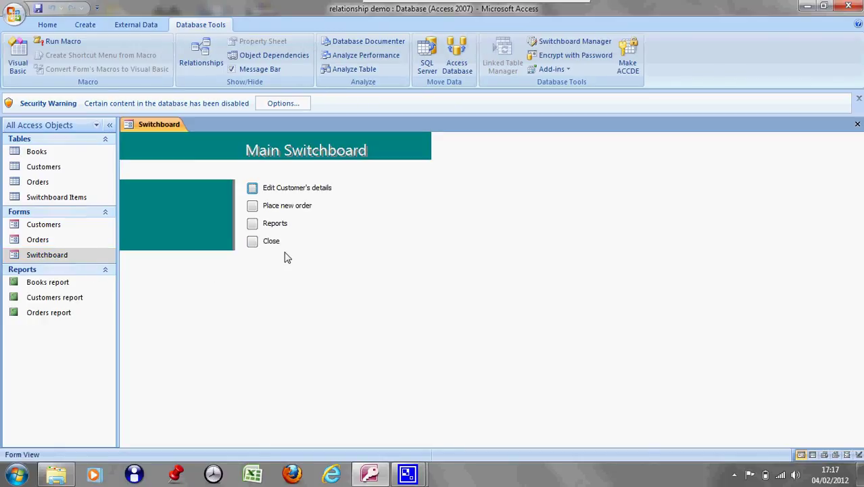
click(252, 243)
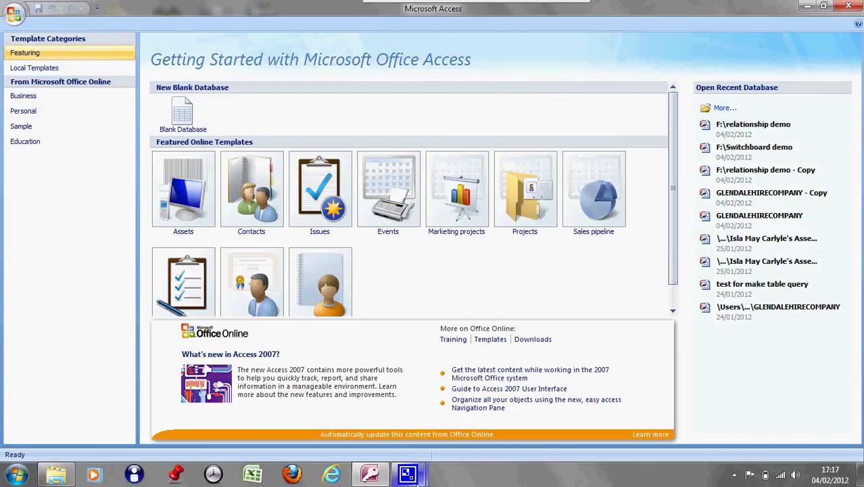
mouse_move(414, 477)
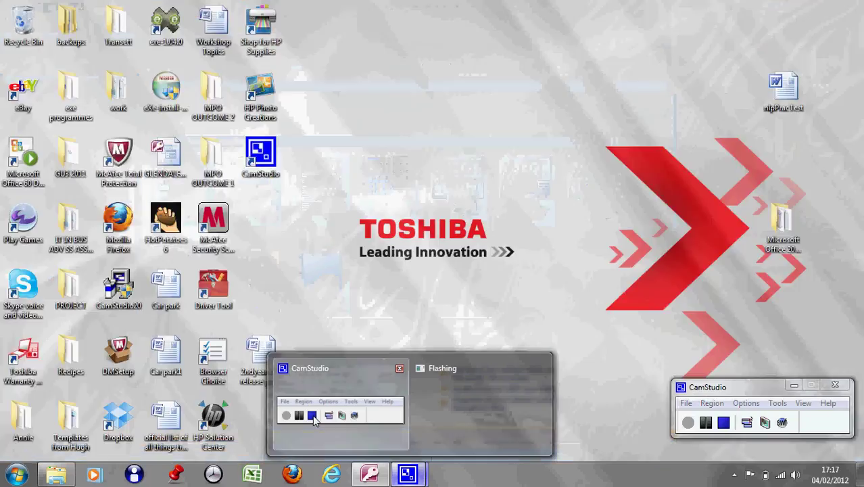
click(316, 419)
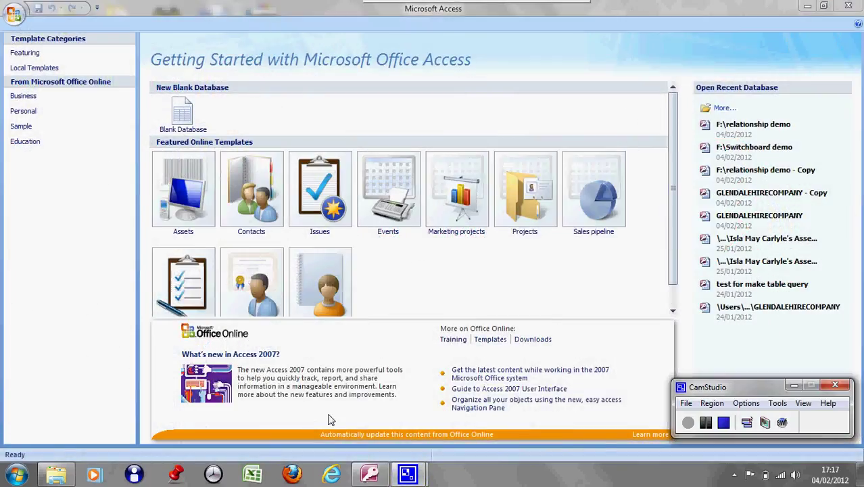